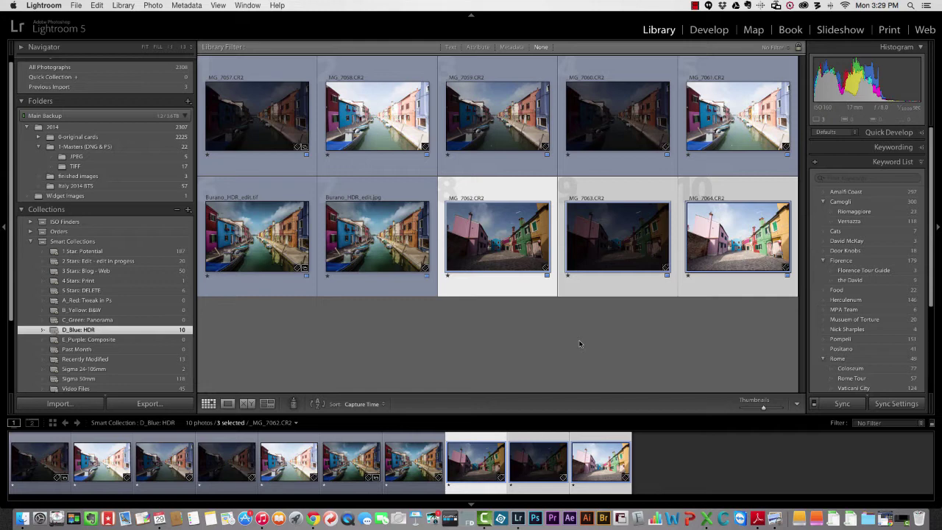
# Select photos 8–10 (_MG_7062–7064), the three bracketed Burano street shots.
pyautogui.click(583, 338)
pyautogui.click(582, 284)
# Send the three selected brackets to Photoshop with Edit In > Merge to HDR Pro.
pyautogui.rightClick(497, 260)
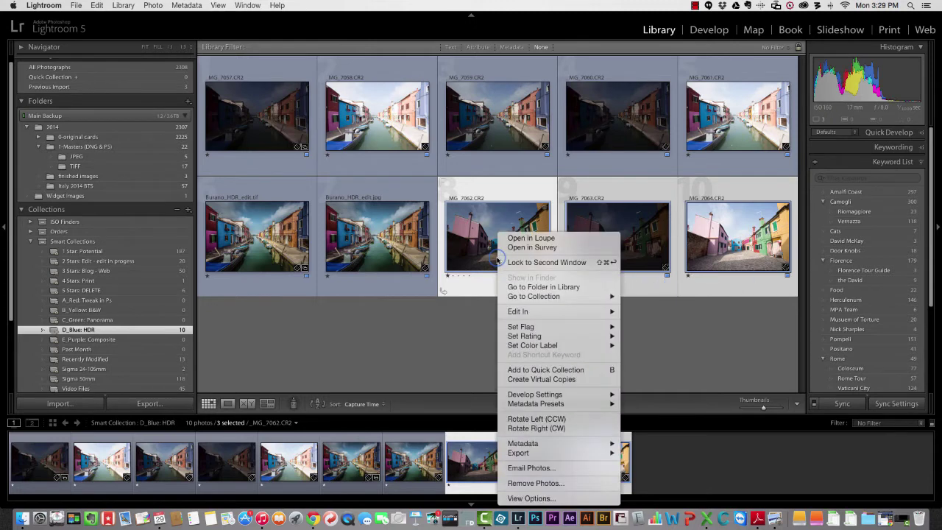
pyautogui.click(515, 308)
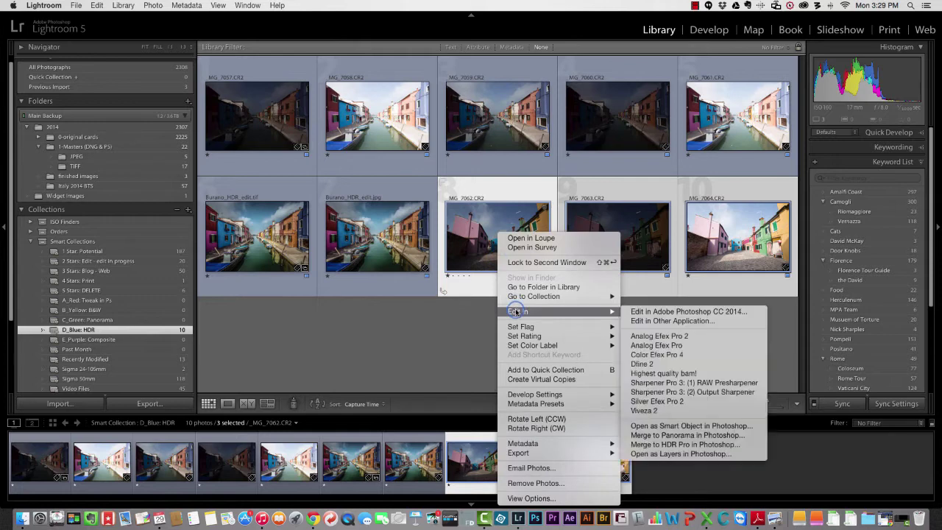
pyautogui.click(691, 444)
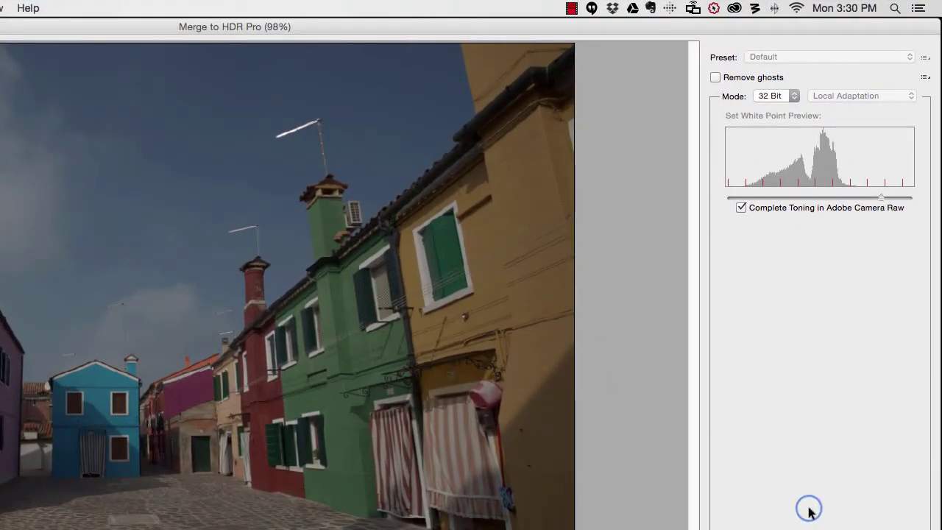
# Try the 16 Bit merge mode, then set the HDR merge back to 32 Bit.
pyautogui.click(790, 96)
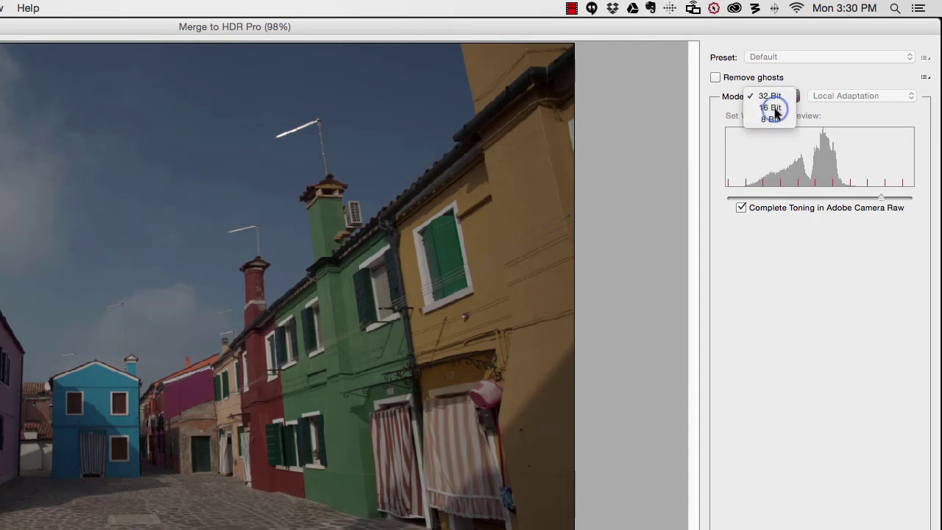
pyautogui.click(778, 109)
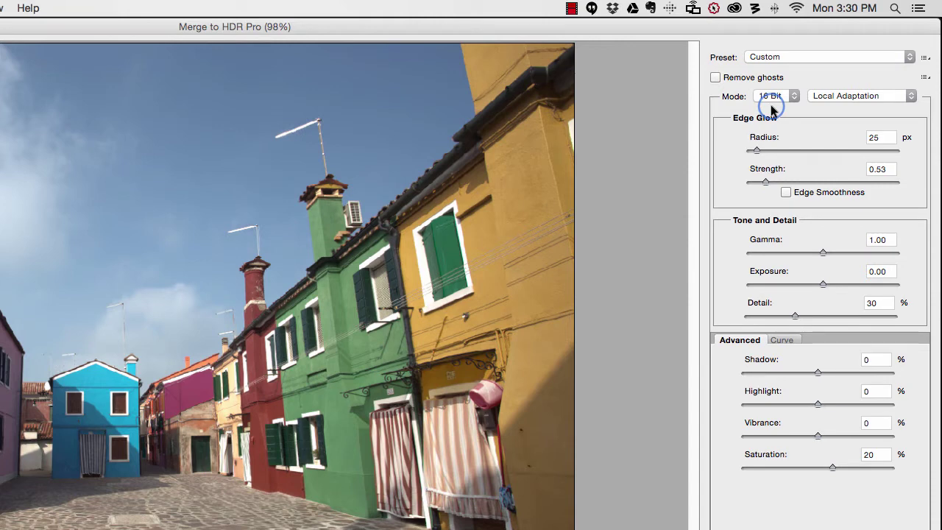
pyautogui.click(765, 152)
pyautogui.click(787, 97)
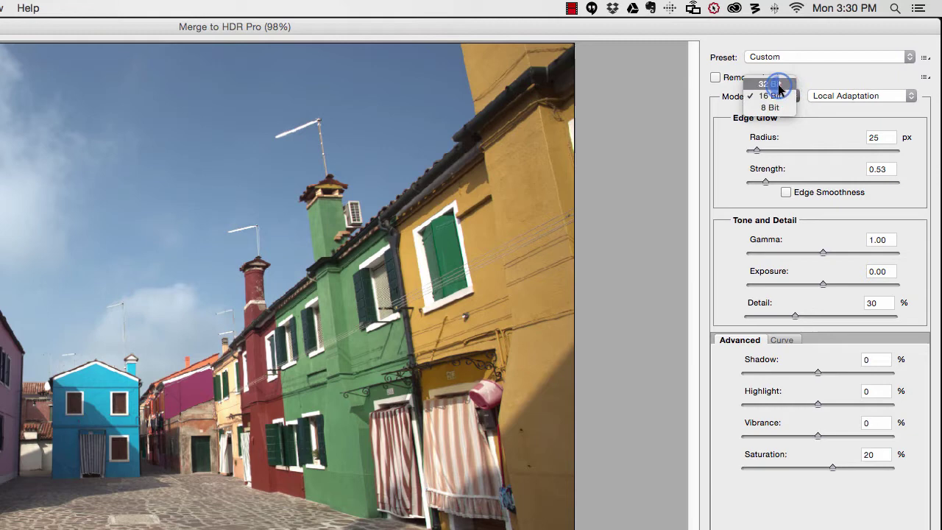
pyautogui.click(778, 83)
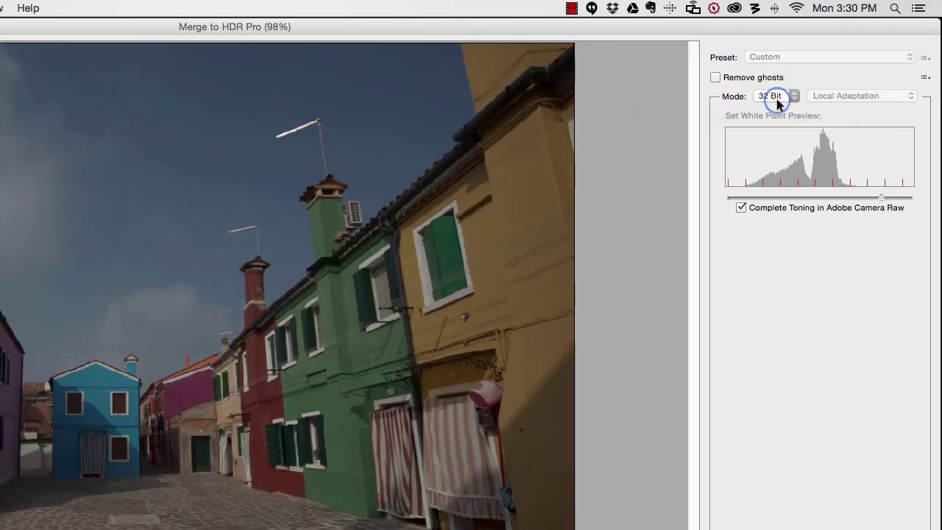
# Enable Remove ghosts on the 32-bit merge and send it to Camera Raw via Tone in ACR.
pyautogui.click(715, 78)
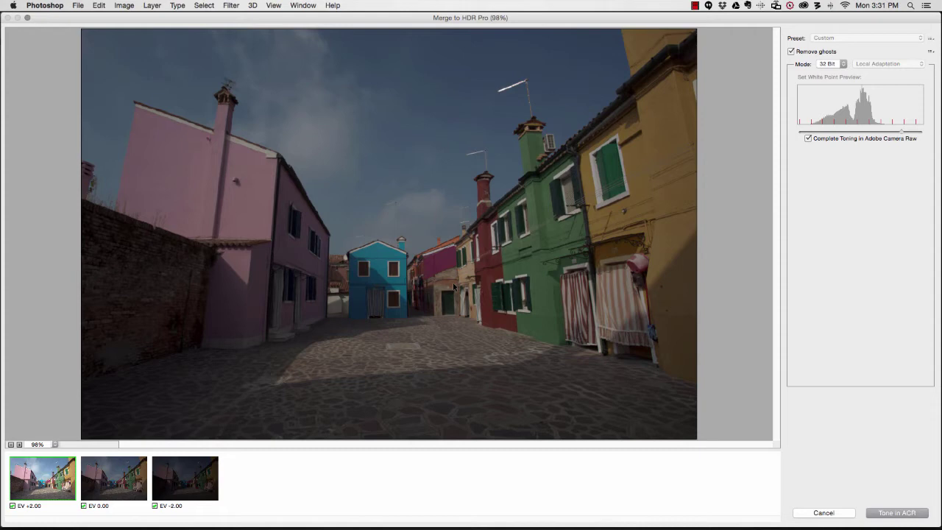
pyautogui.click(570, 267)
pyautogui.click(895, 515)
# Confirm Tone in ACR so the untoned merge opens in Camera Raw's Basic panel.
pyautogui.click(892, 513)
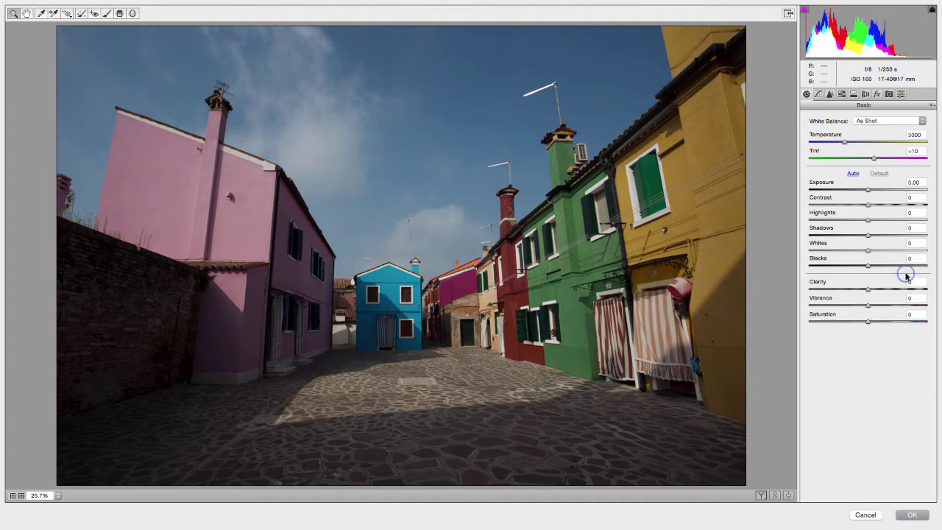
# Set Shadows +63, Clarity +60, Highlights +38, Vibrance +48, then apply Auto Upright correction.
pyautogui.moveTo(867, 236); pyautogui.dragTo(906, 237)
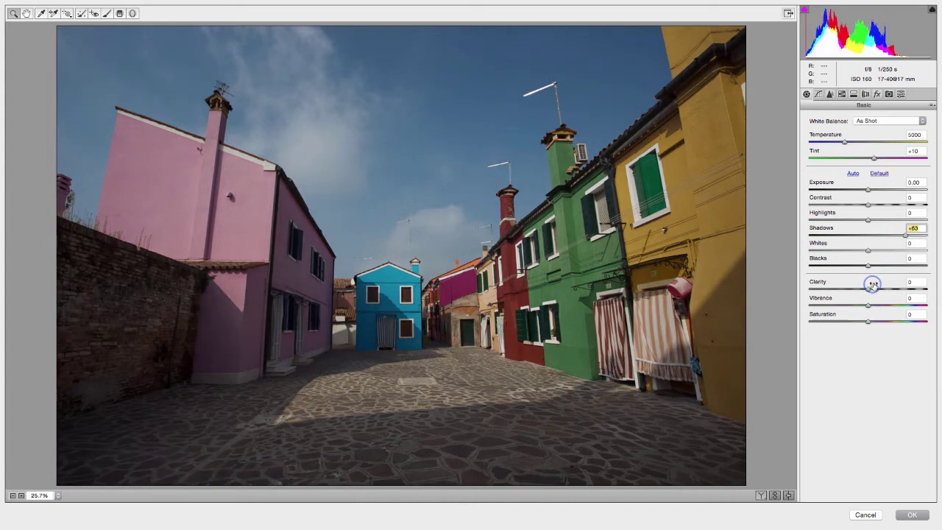
pyautogui.moveTo(867, 287); pyautogui.dragTo(904, 293)
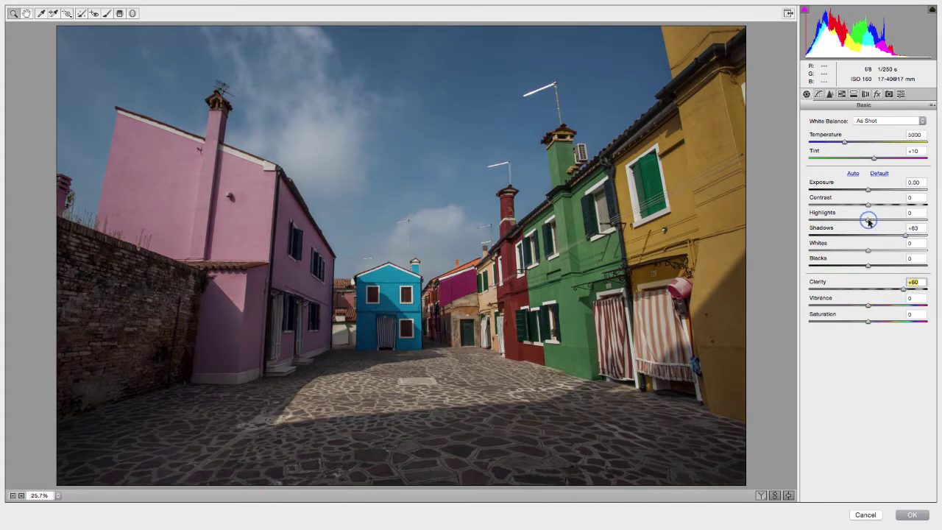
pyautogui.moveTo(868, 219); pyautogui.dragTo(890, 221)
pyautogui.moveTo(869, 190); pyautogui.dragTo(869, 190)
pyautogui.click(868, 252)
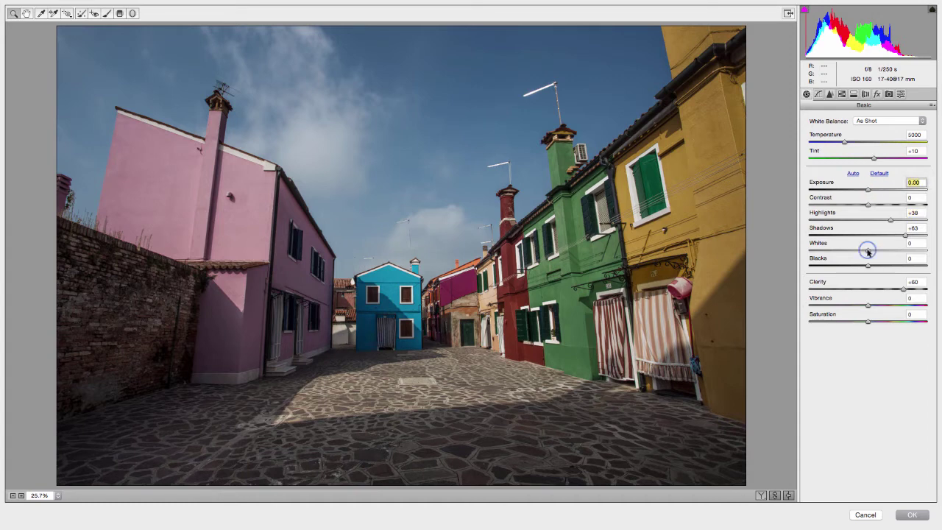
pyautogui.moveTo(867, 305); pyautogui.dragTo(896, 309)
pyautogui.click(865, 94)
pyautogui.click(856, 147)
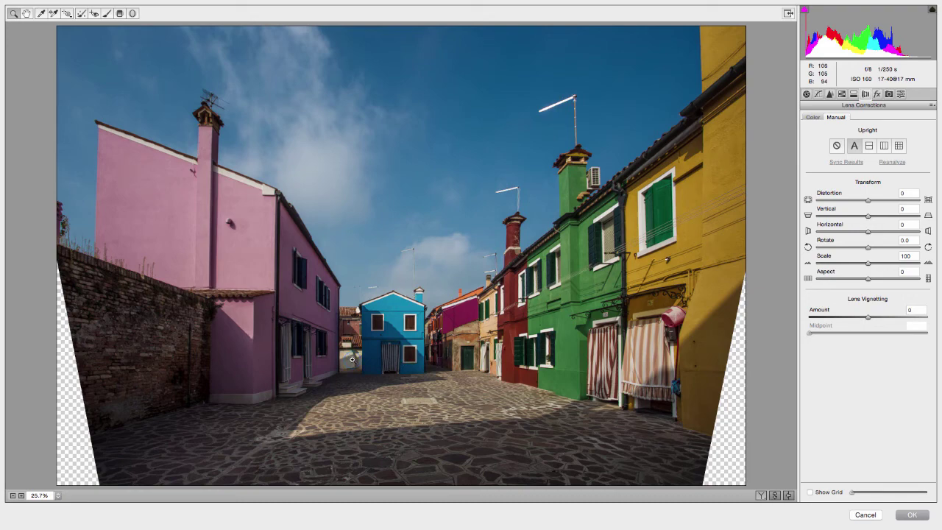
# Accept the Camera Raw toning to open the HDR in Photoshop as smart-object Layer 0.
pyautogui.click(908, 514)
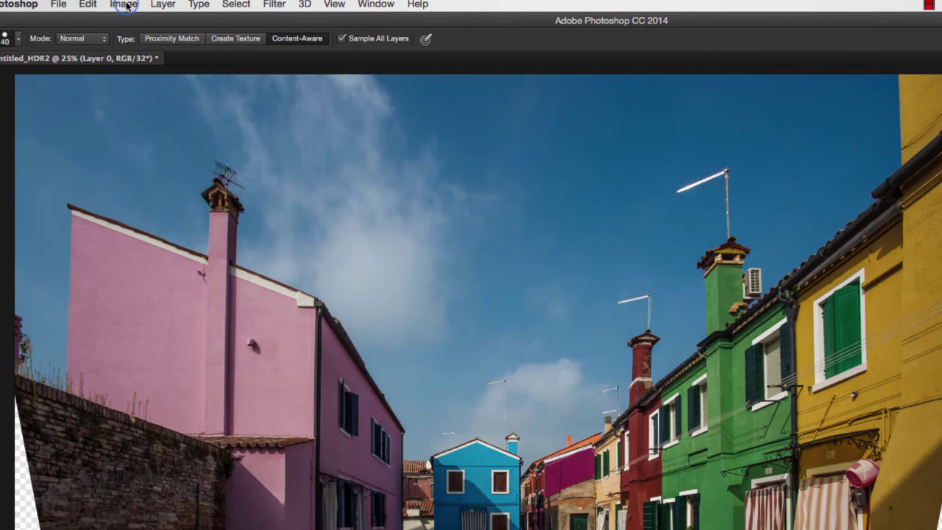
# Convert the image to 16 Bits/Channel, merging the layers to reach HDR Toning.
pyautogui.click(125, 5)
pyautogui.click(158, 22)
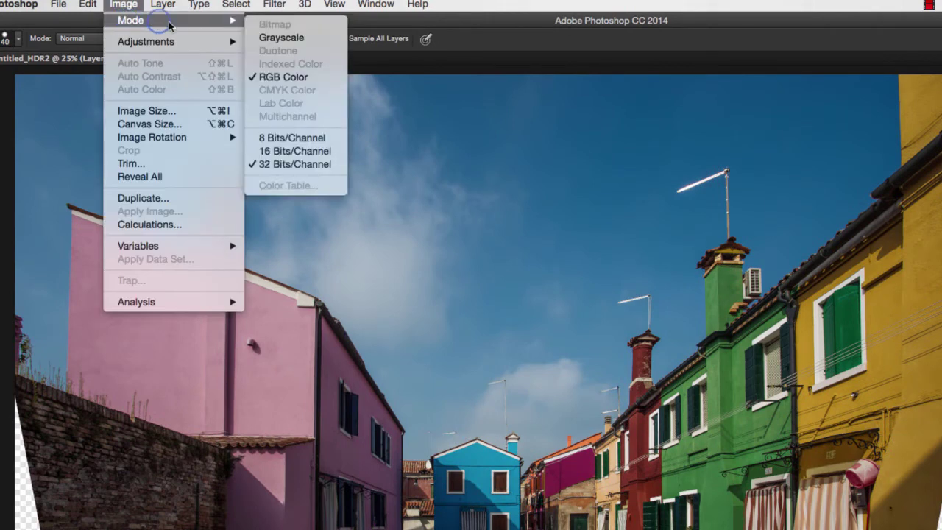
pyautogui.click(274, 152)
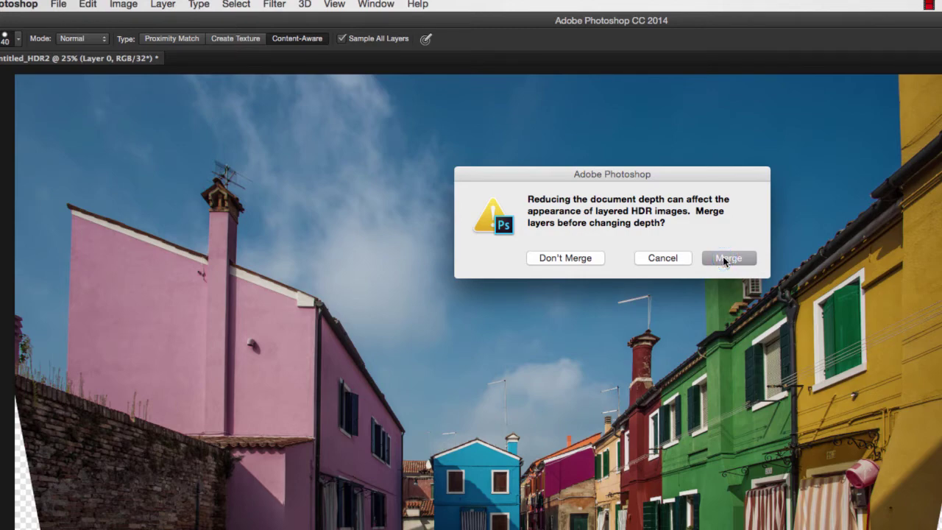
pyautogui.click(722, 256)
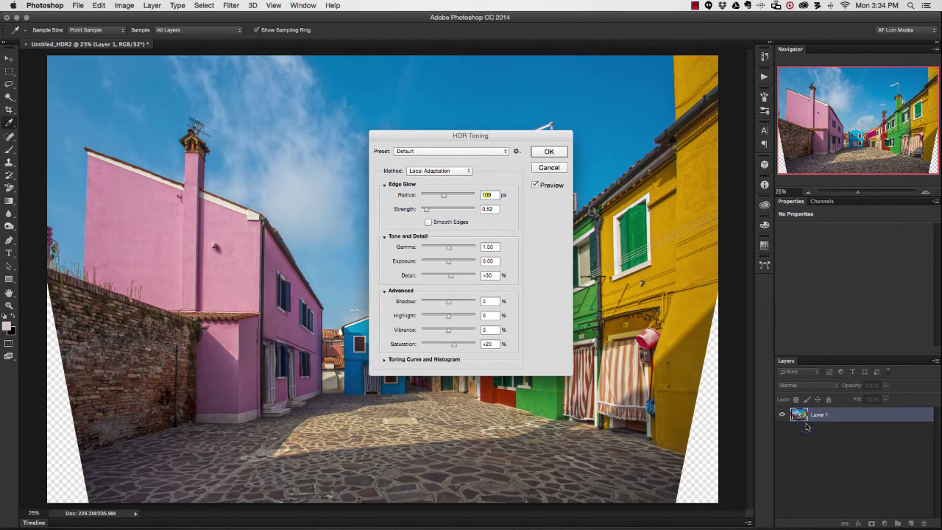
# Apply HDR Toning with the Exposure and Gamma method at Exposure 0 and Gamma 1.00.
pyautogui.click(507, 141)
pyautogui.moveTo(517, 140); pyautogui.dragTo(439, 83)
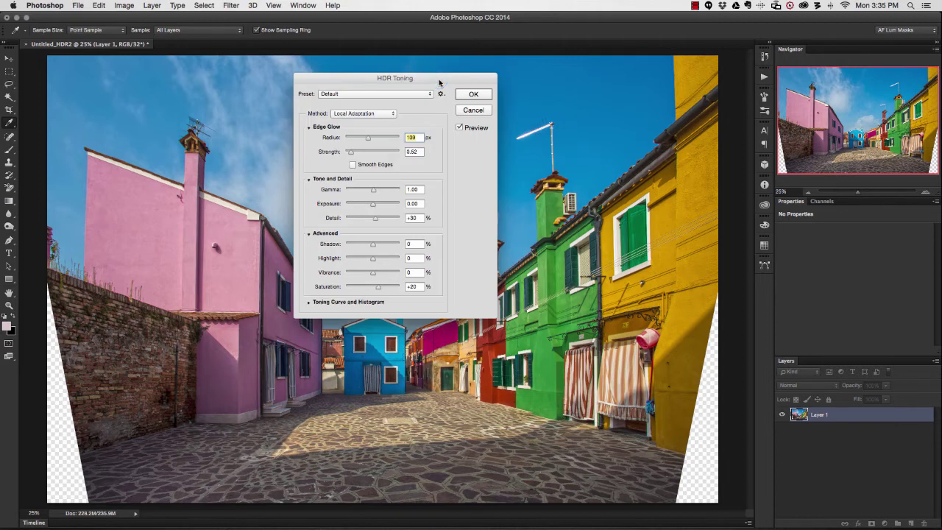
pyautogui.click(409, 82)
pyautogui.moveTo(420, 78); pyautogui.dragTo(428, 142)
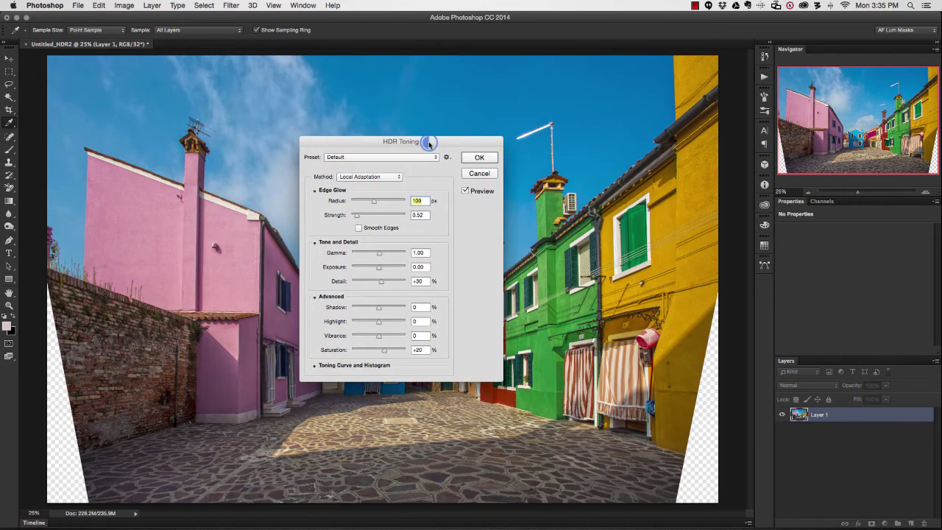
pyautogui.click(375, 178)
pyautogui.click(374, 178)
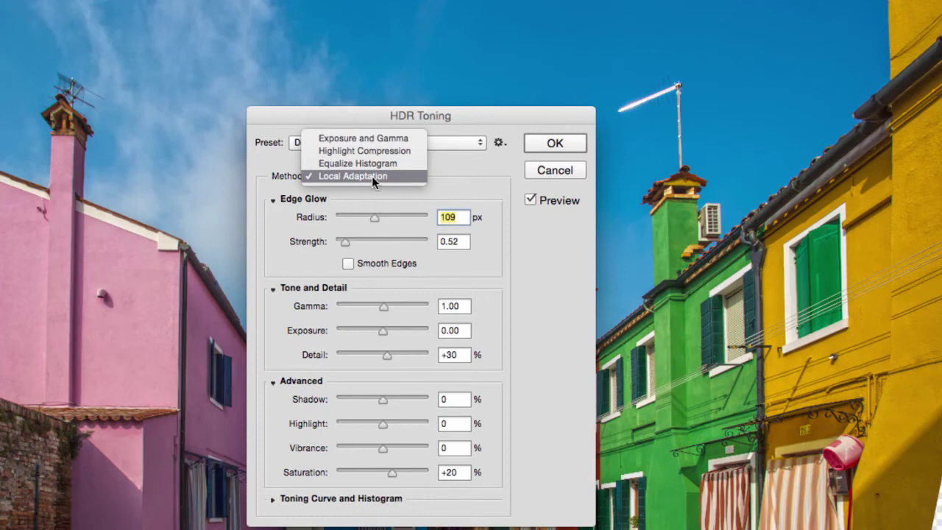
pyautogui.moveTo(372, 176); pyautogui.dragTo(366, 137)
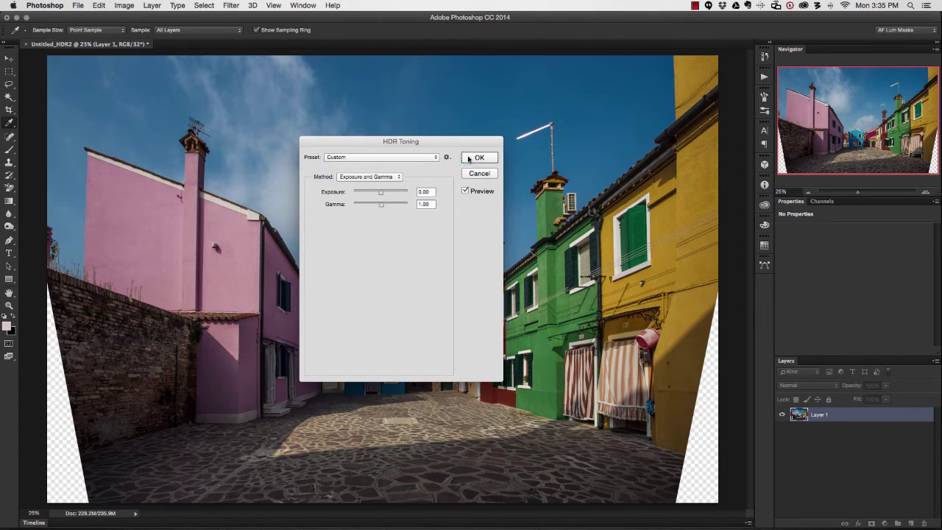
pyautogui.click(472, 157)
pyautogui.press('j')
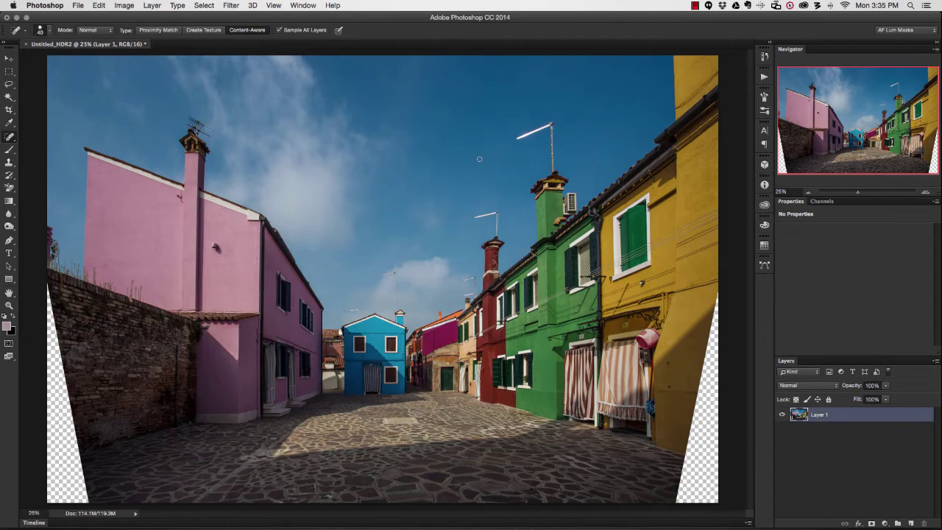
pyautogui.click(123, 5)
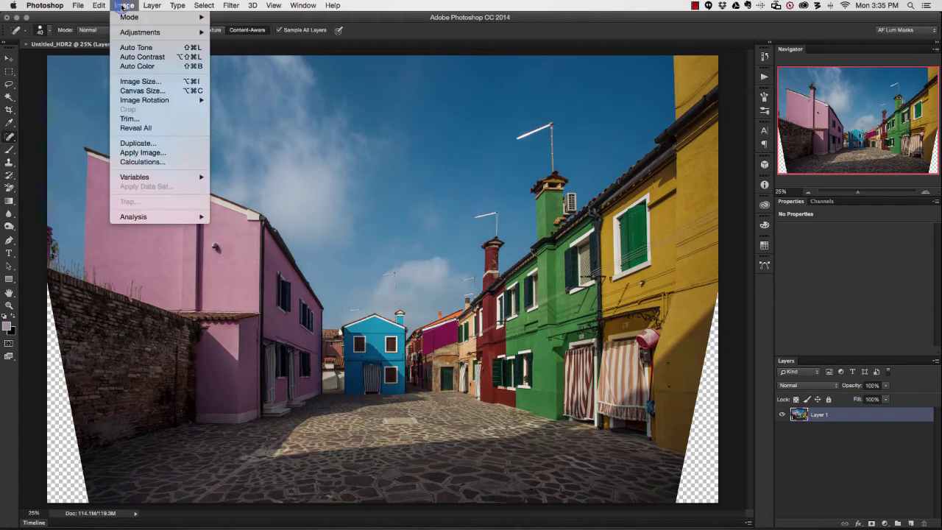
pyautogui.moveTo(125, 16)
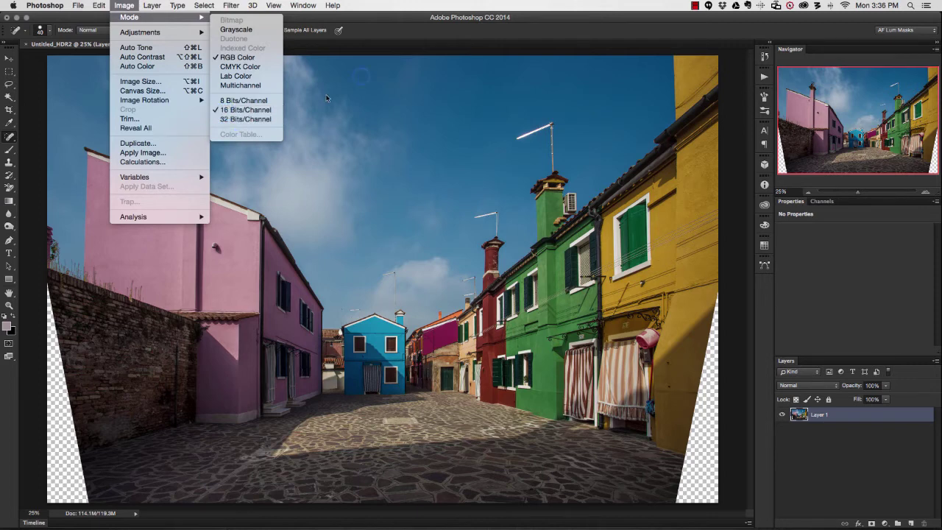
pyautogui.click(391, 37)
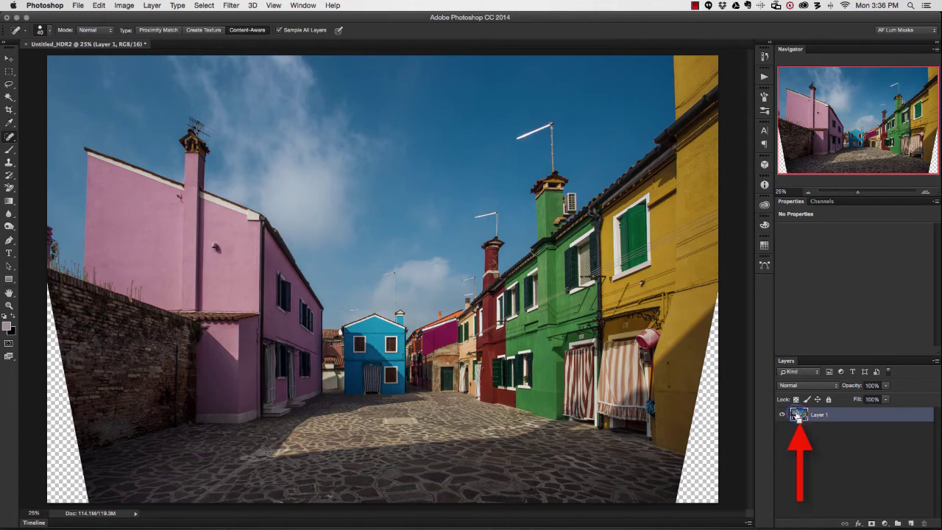
# Cmd-click the Layer 1 thumbnail to load the photo's non-transparent pixels as a selection.
pyautogui.keyDown('super'); pyautogui.click(800, 416); pyautogui.keyUp('super')
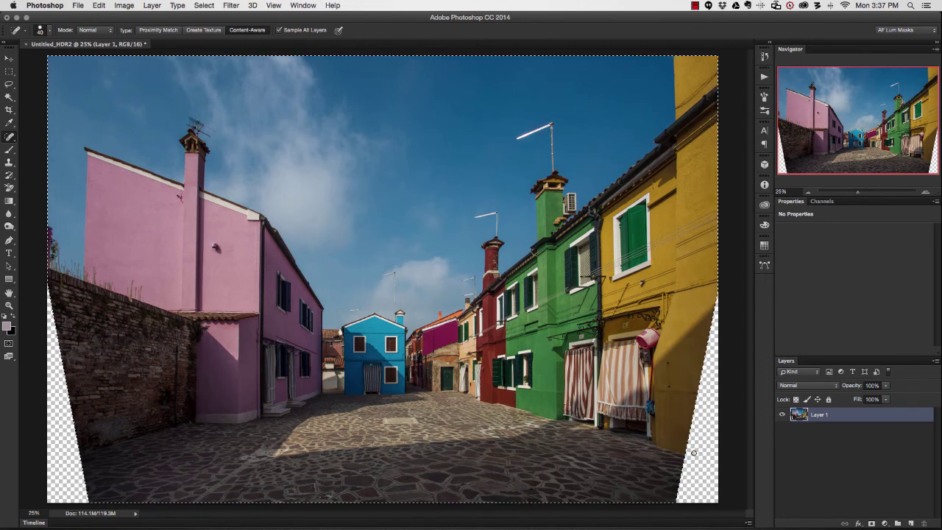
# Invert the selection from the photo to the two transparent lower corners with Select > Inverse.
pyautogui.click(203, 5)
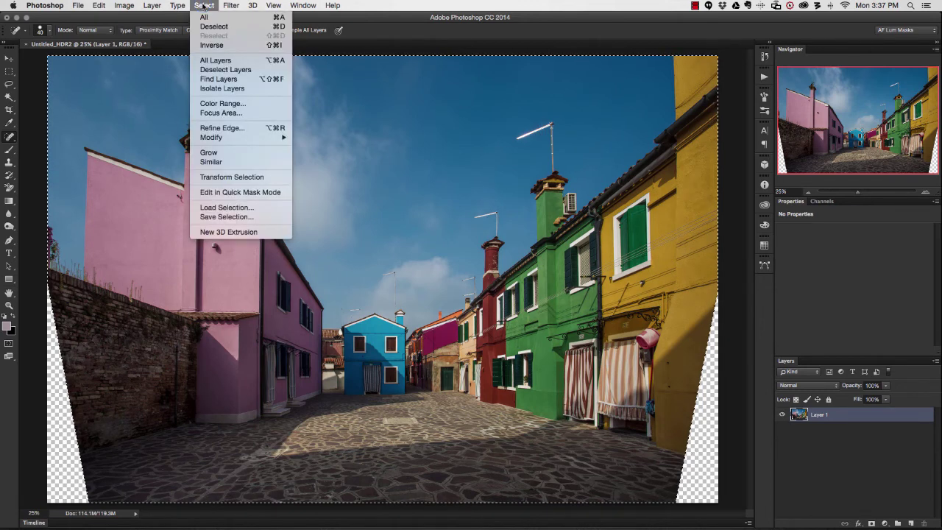
pyautogui.moveTo(217, 139)
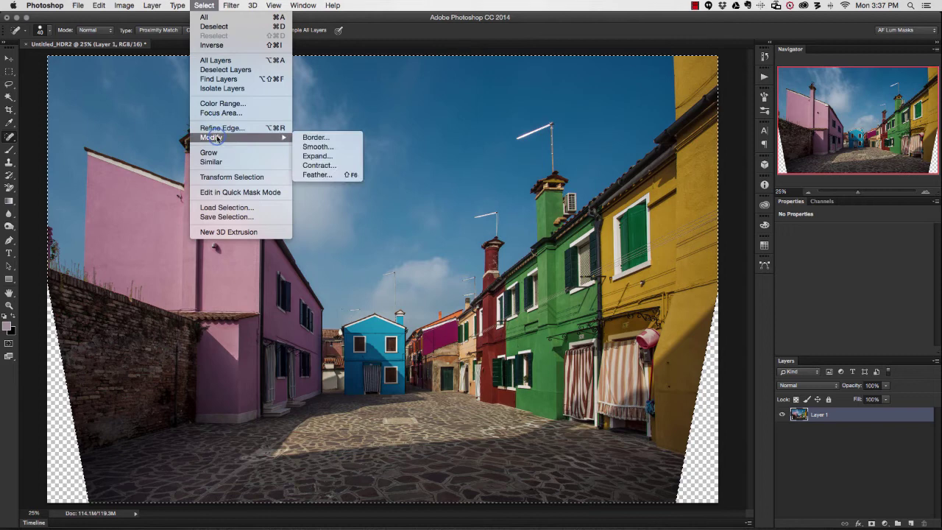
pyautogui.click(209, 46)
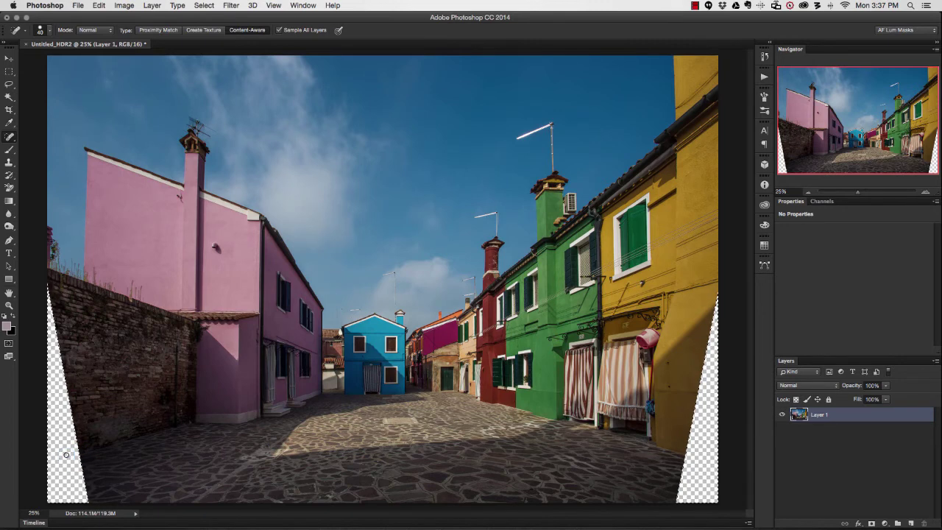
# Expand the transparent-corner selection outward with Select > Modify > Expand, entering a new pixel amount.
pyautogui.click(206, 6)
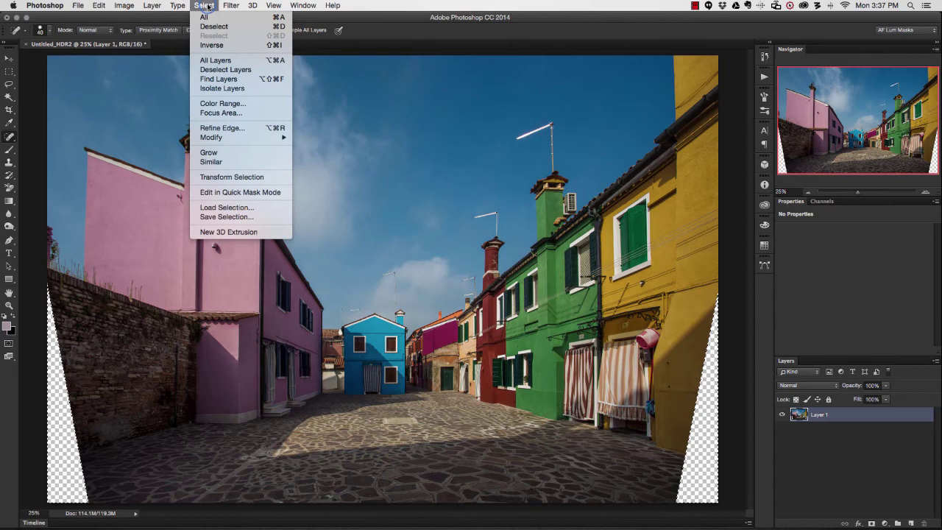
pyautogui.moveTo(220, 139)
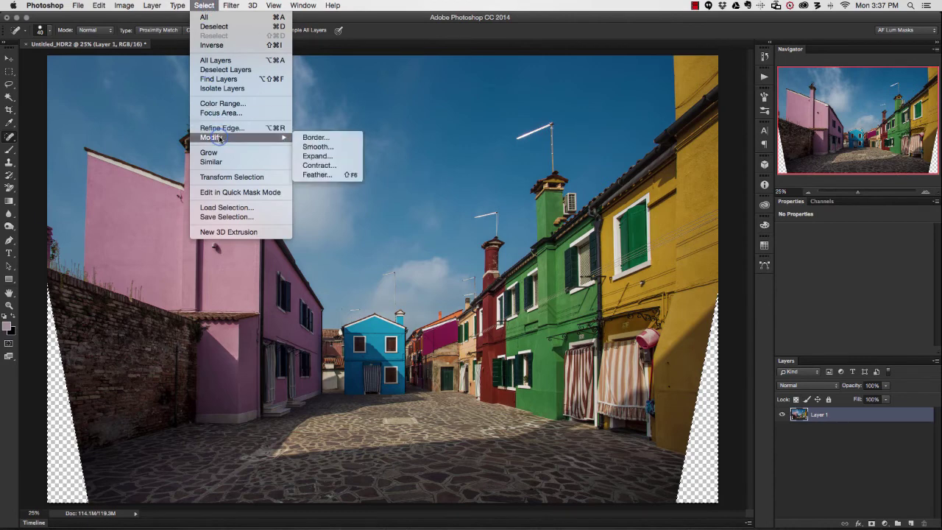
pyautogui.click(317, 156)
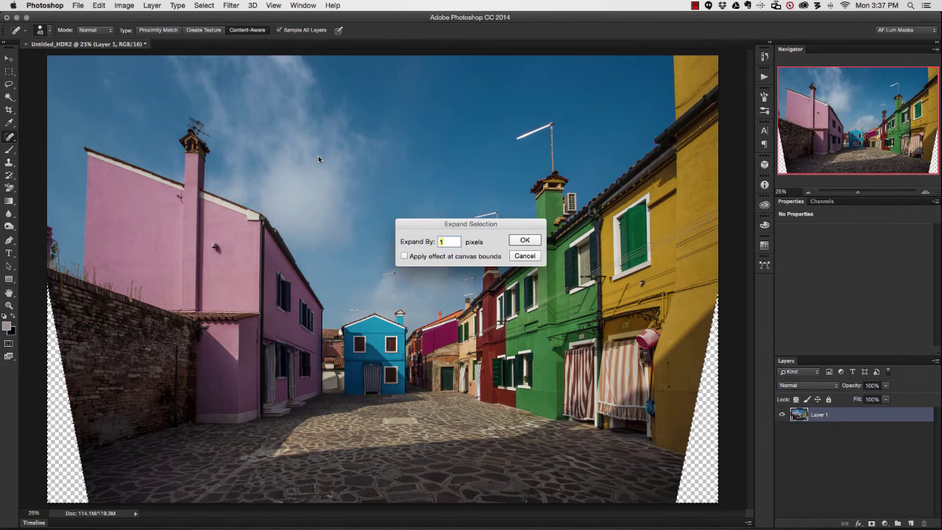
pyautogui.click(442, 243)
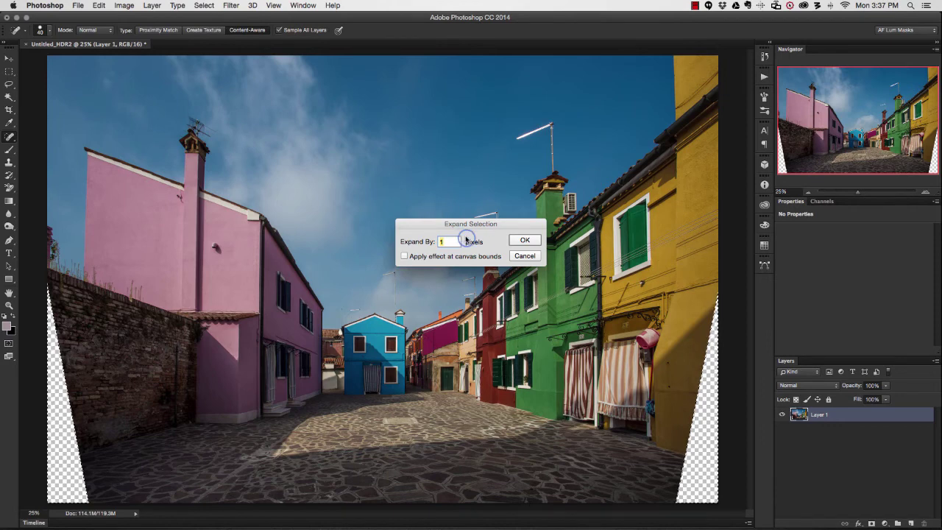
pyautogui.doubleClick(452, 243)
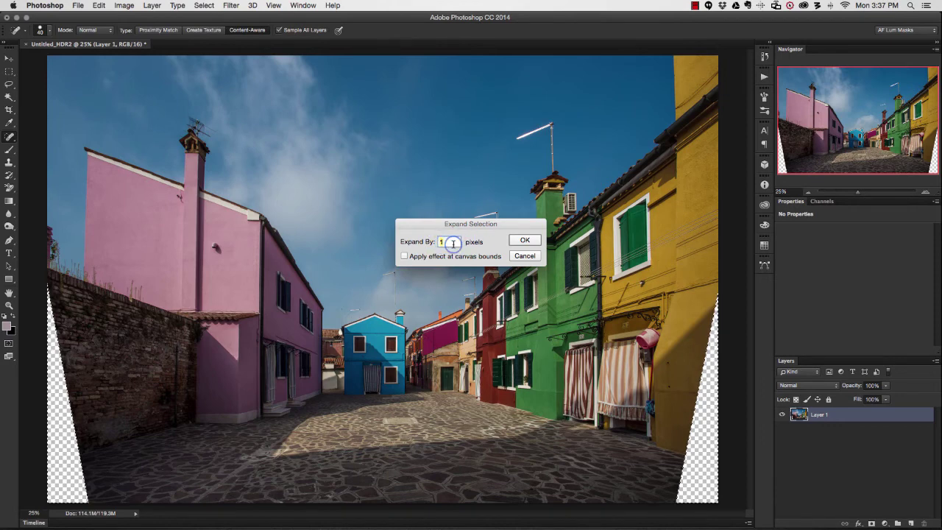
pyautogui.click(523, 240)
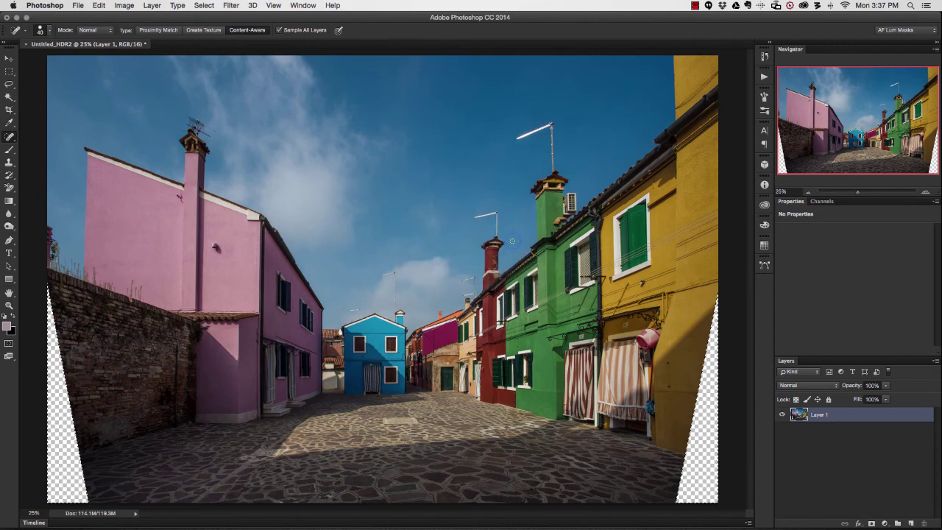
# Work on the lower-right corner area of the image with a series of clicks and drags.
pyautogui.click(702, 431)
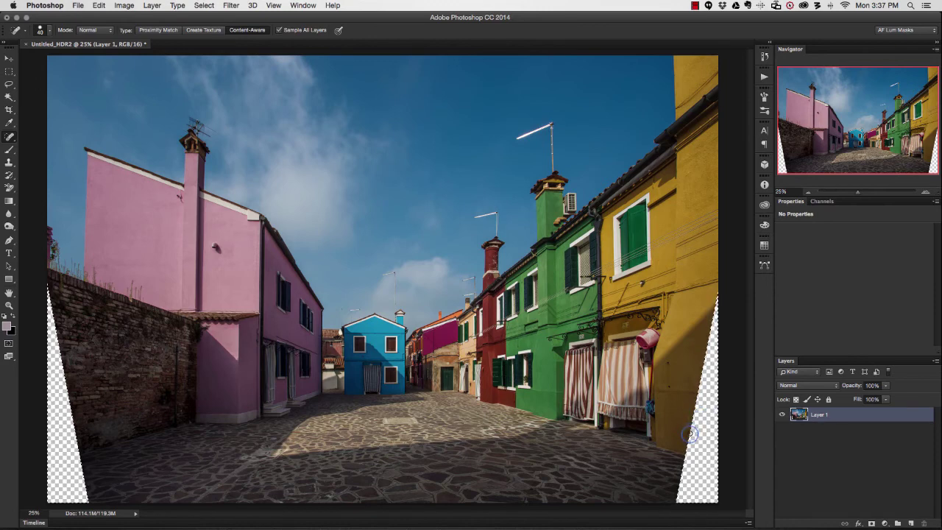
pyautogui.click(690, 425)
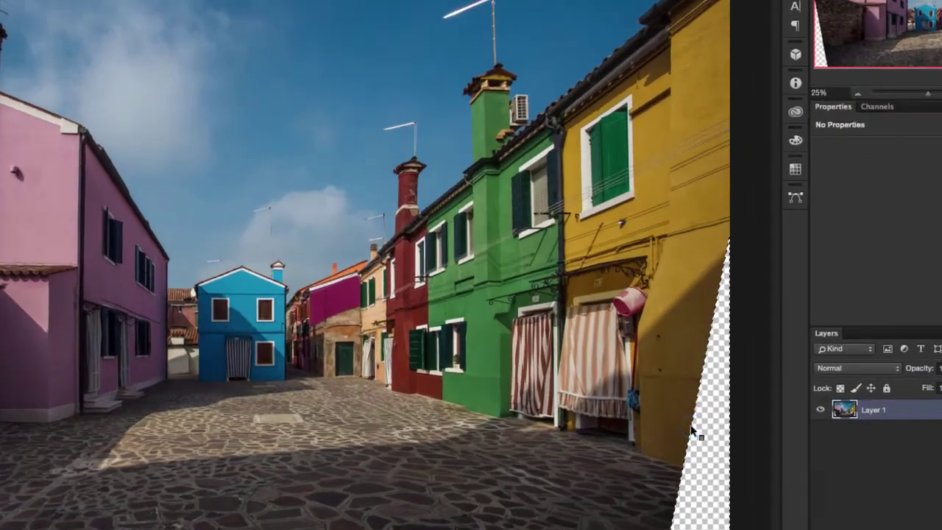
pyautogui.moveTo(695, 388)
pyautogui.mouseDown()
pyautogui.moveTo(677, 388)
pyautogui.moveTo(677, 362)
pyautogui.moveTo(668, 426)
pyautogui.mouseUp()
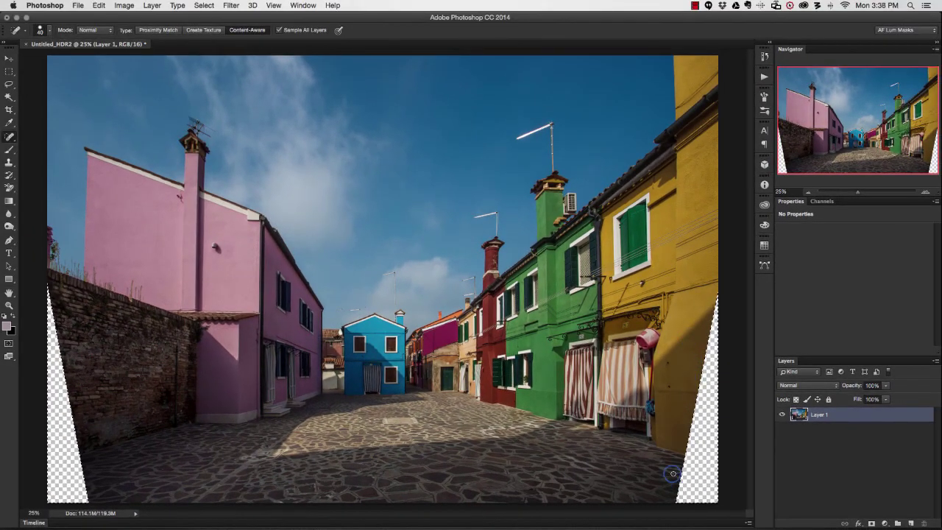
pyautogui.click(652, 483)
pyautogui.moveTo(660, 481); pyautogui.dragTo(641, 478)
pyautogui.click(551, 477)
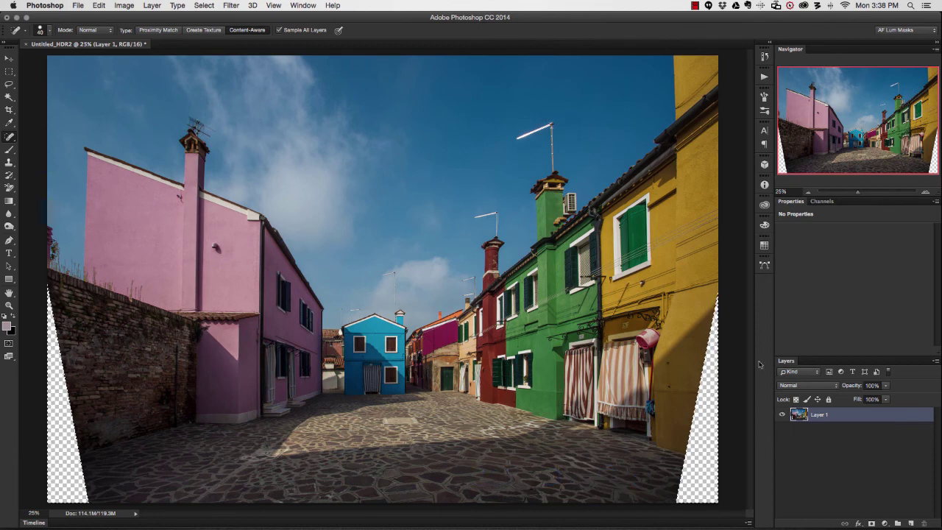
pyautogui.click(711, 377)
# Fill the selected transparent corners with Content-Aware contents, then pick the Spot Healing Brush and undo once.
pyautogui.click(99, 5)
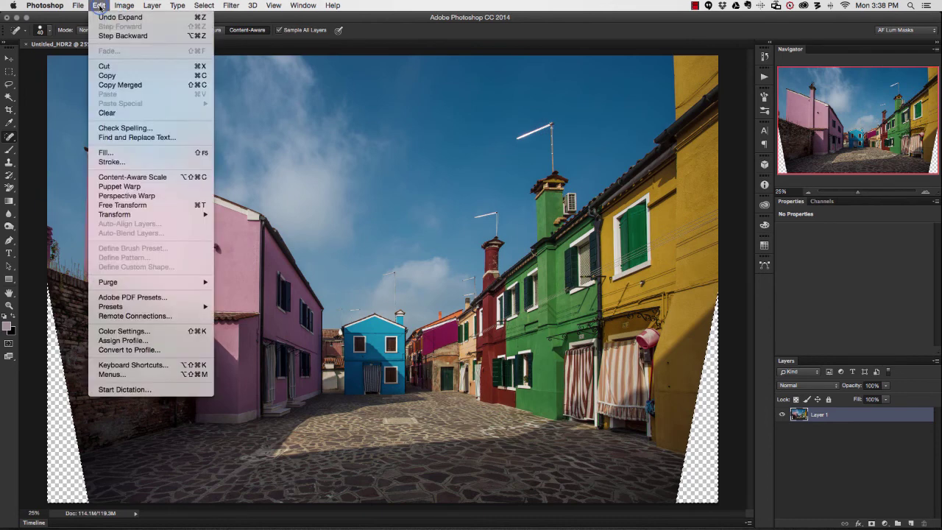
pyautogui.click(107, 153)
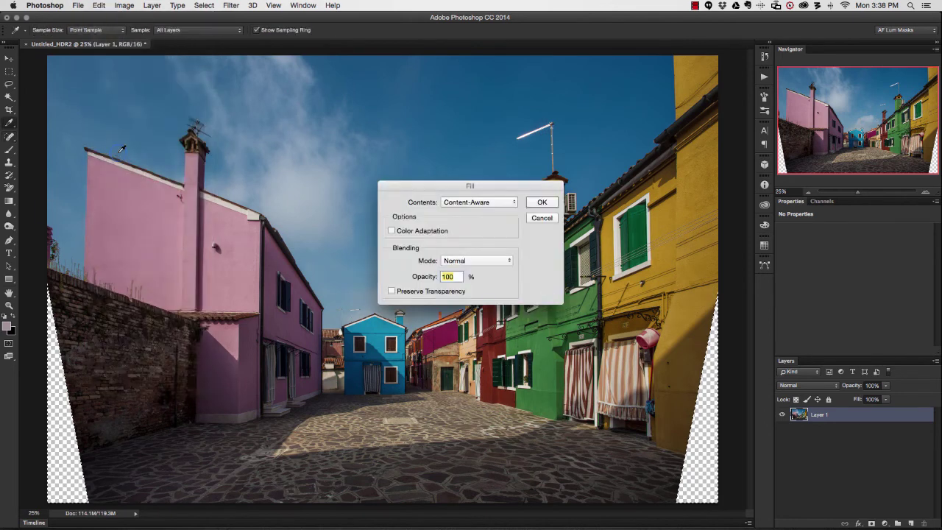
pyautogui.click(467, 205)
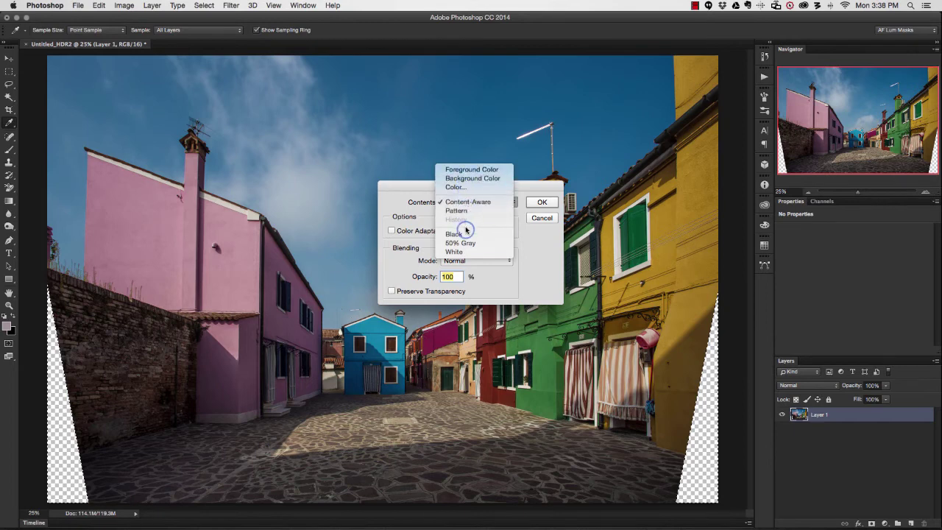
pyautogui.click(520, 228)
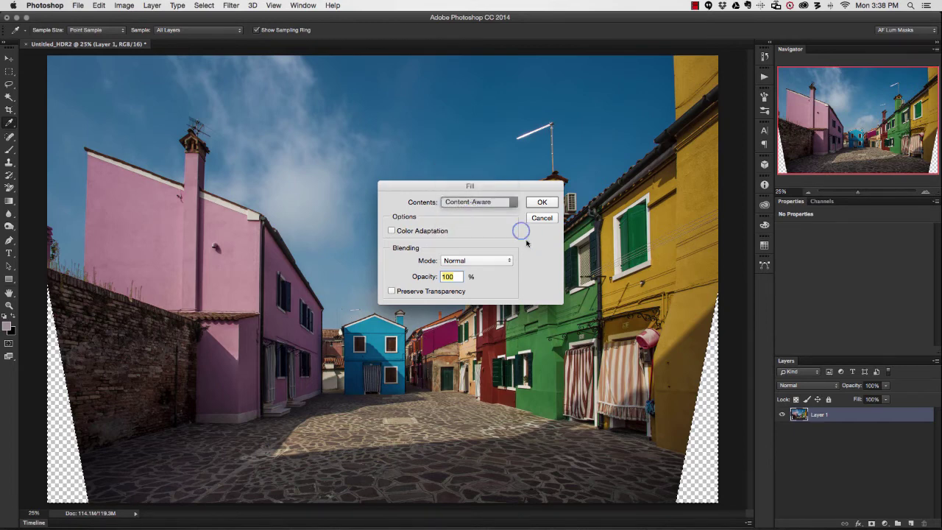
pyautogui.click(503, 203)
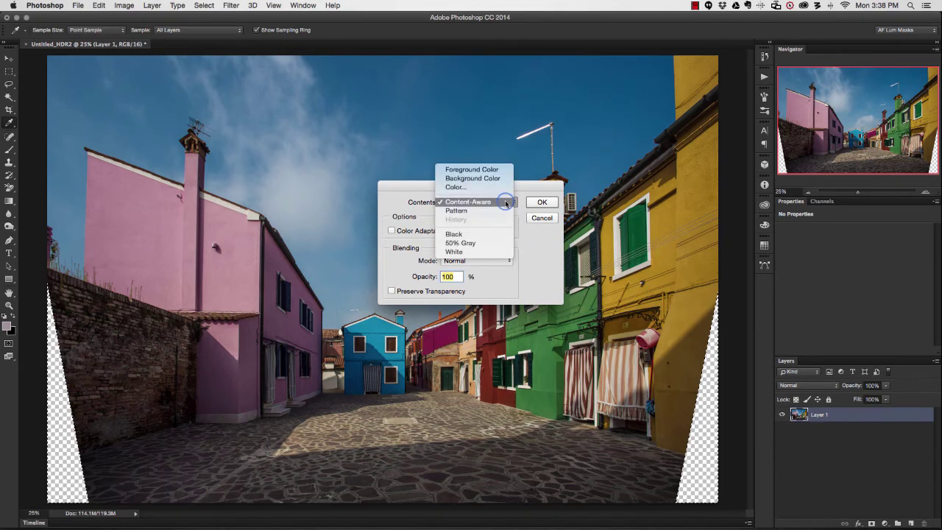
pyautogui.click(463, 203)
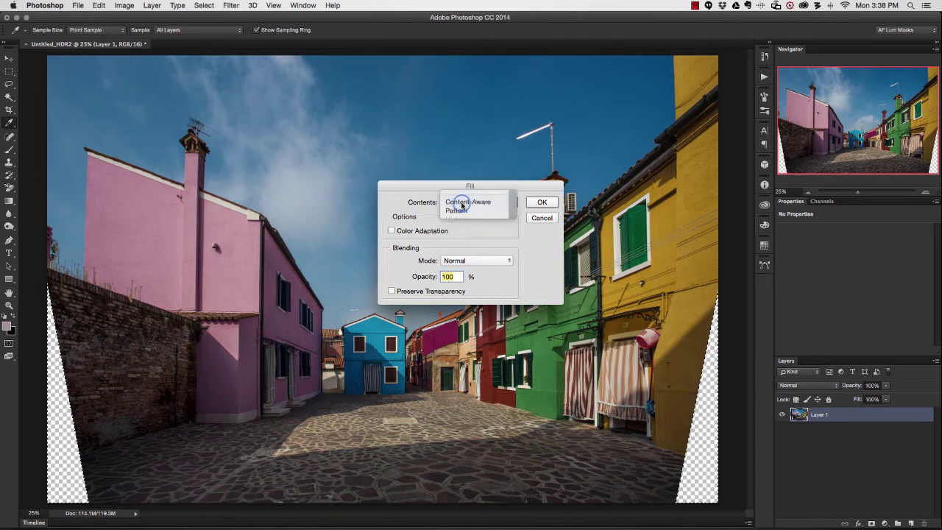
pyautogui.click(540, 202)
pyautogui.press('j')
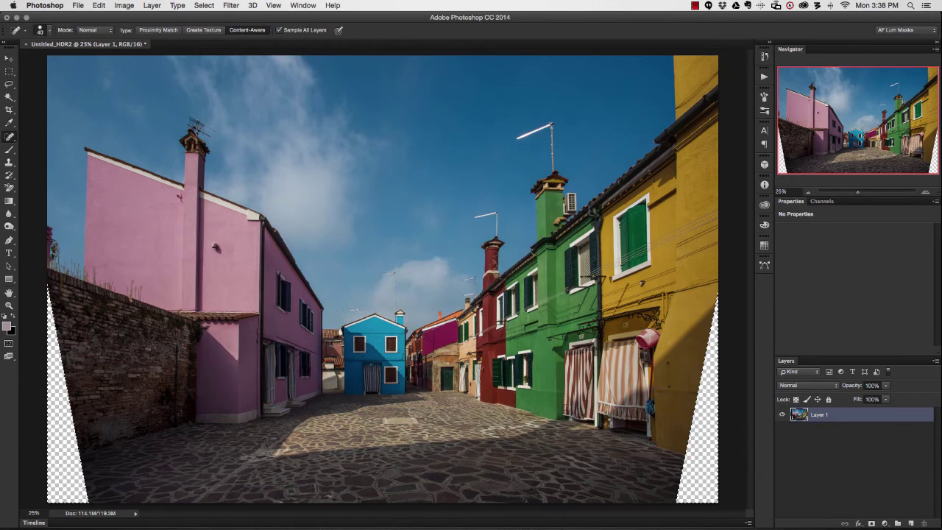
pyautogui.hotkey('ctrl', 'z')
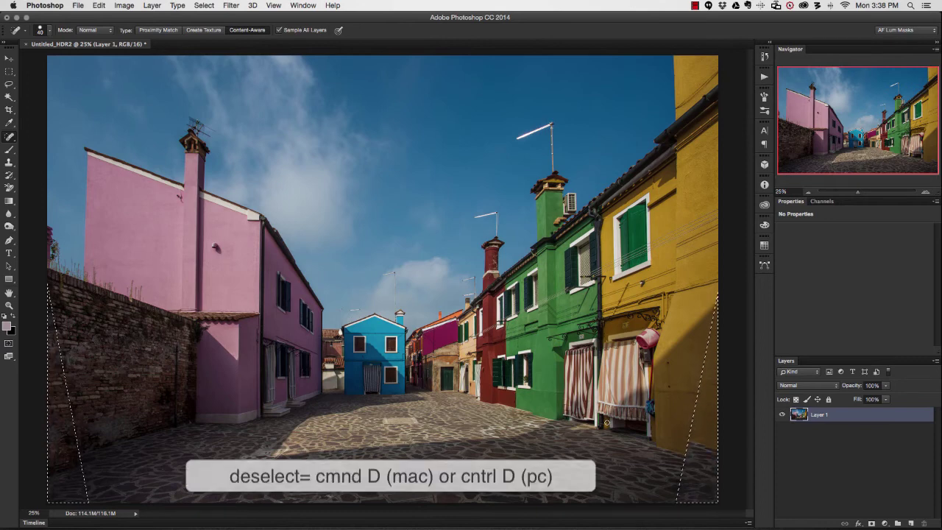
# Deselect the filled corners and spot-heal the pavement at the lower-right corner beside the yellow house.
pyautogui.press('super+d')
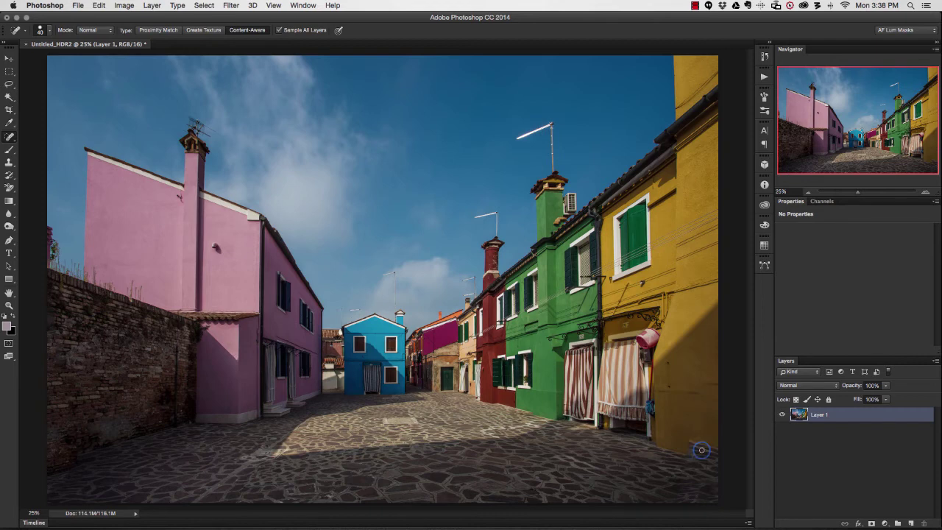
pyautogui.click(702, 450)
# Crop the Burano photo by moving the left and right crop edges inward and committing.
pyautogui.press('c')
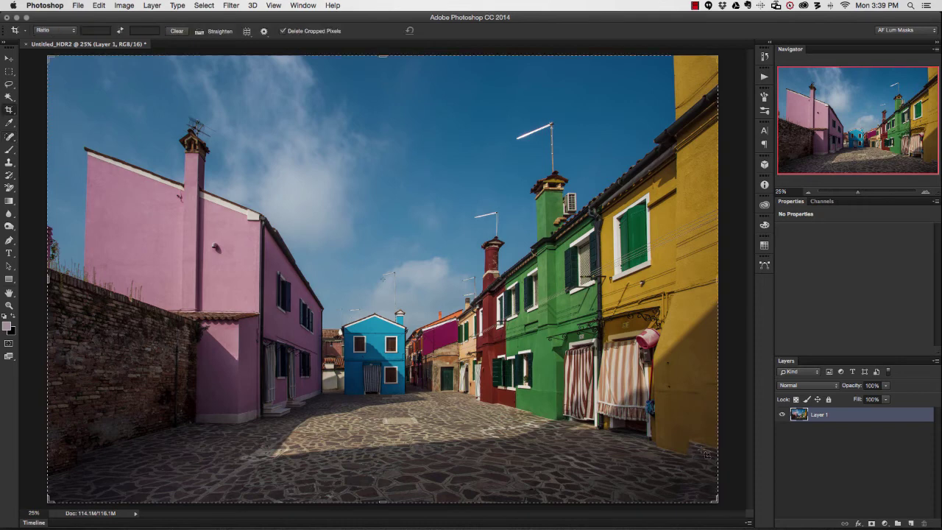
pyautogui.moveTo(48, 278); pyautogui.dragTo(50, 280)
pyautogui.moveTo(714, 279); pyautogui.dragTo(696, 280)
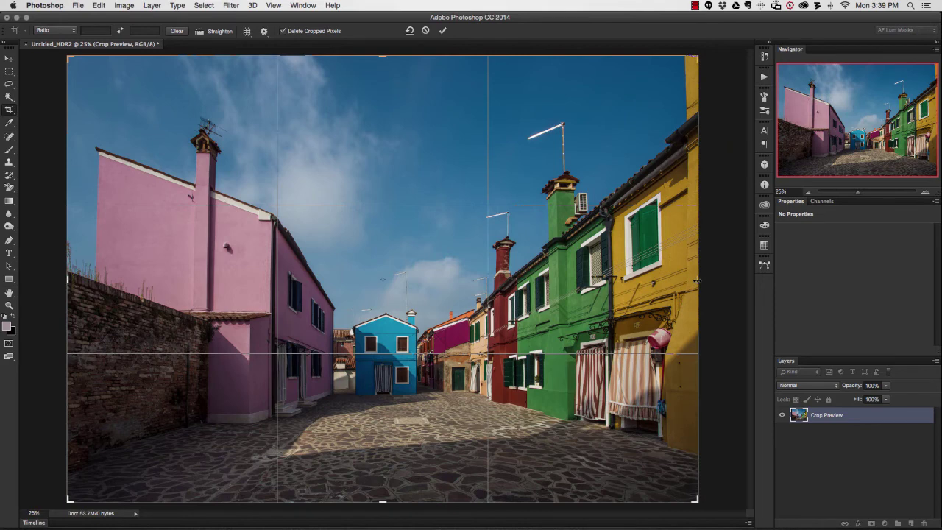
pyautogui.press('Return')
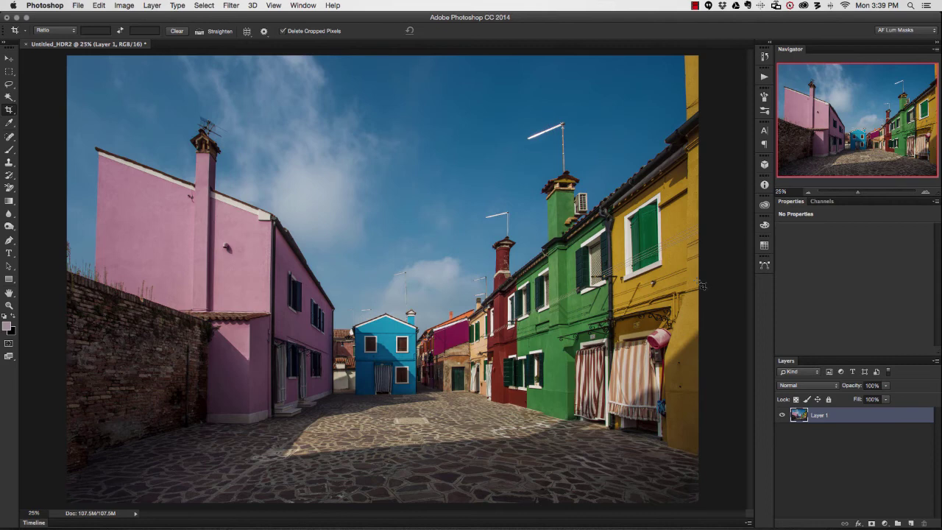
# Save as Untitled_HDR2.tif in 1-Masters (DNG & PS) > TIFF, accepting the TIFF options and layers warning.
pyautogui.click(79, 6)
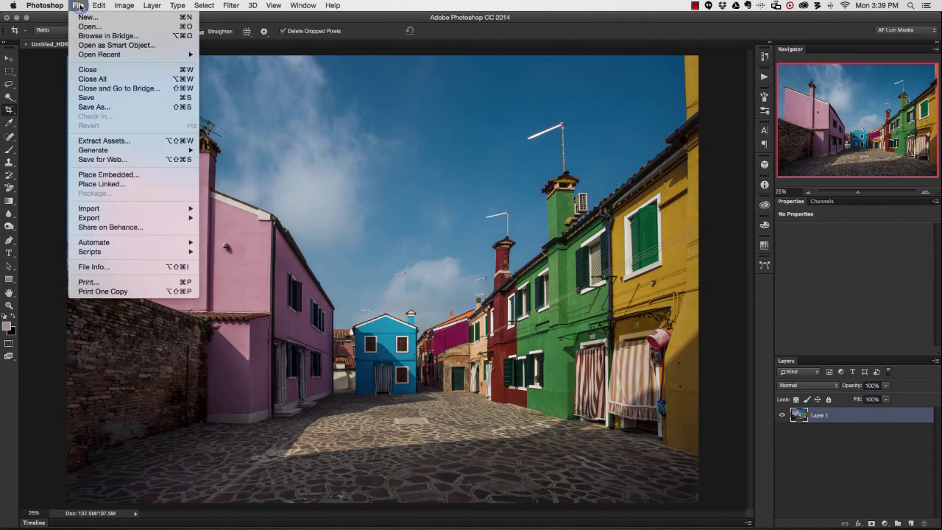
pyautogui.click(90, 107)
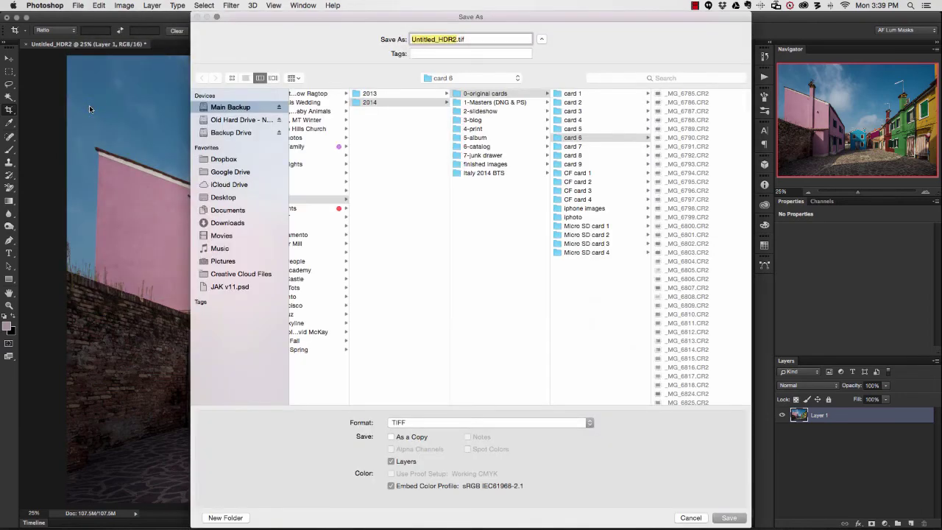
pyautogui.click(508, 103)
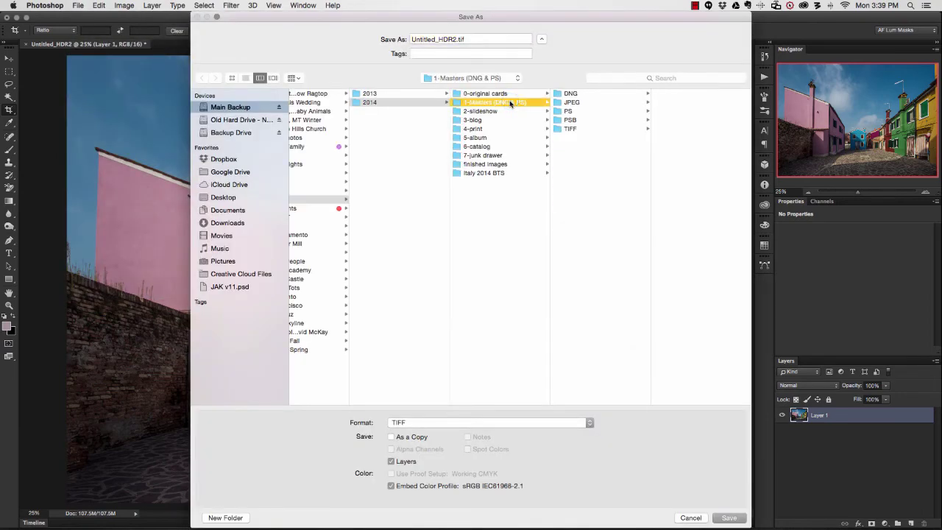
pyautogui.click(566, 129)
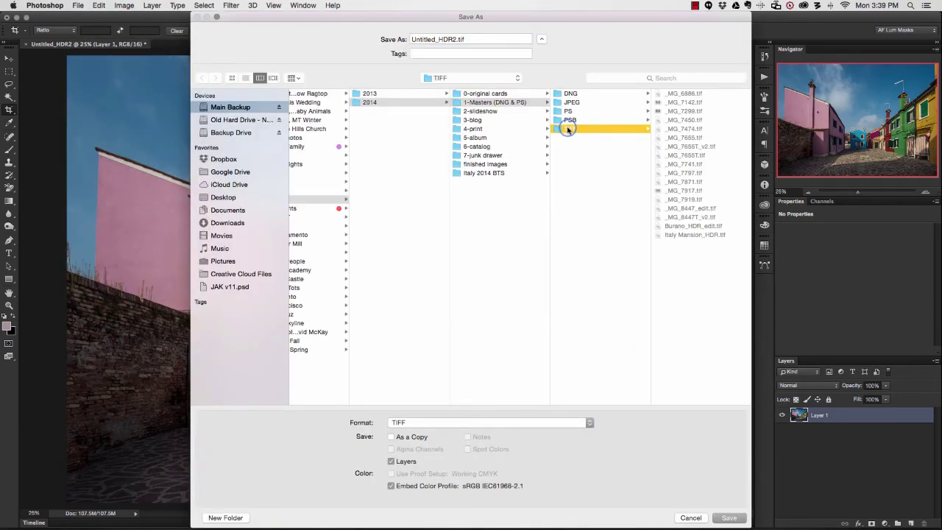
pyautogui.click(729, 518)
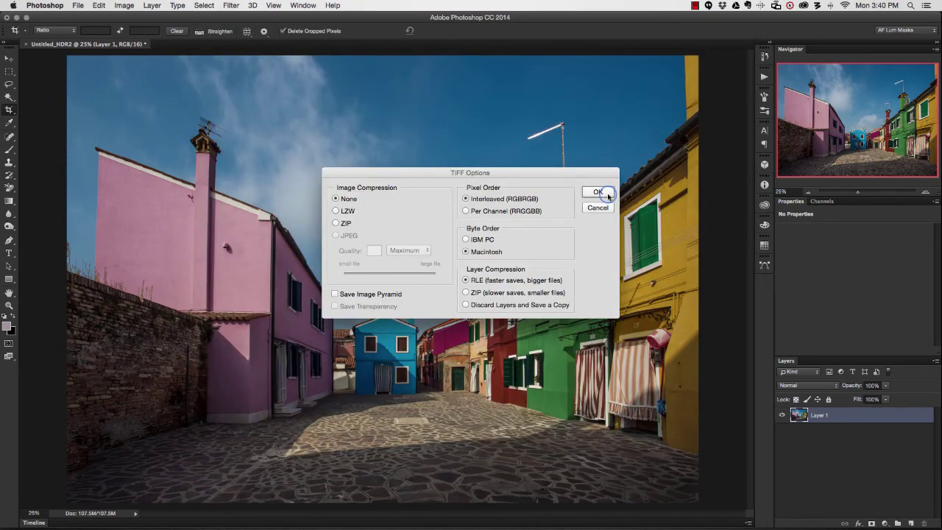
pyautogui.click(602, 193)
pyautogui.click(545, 187)
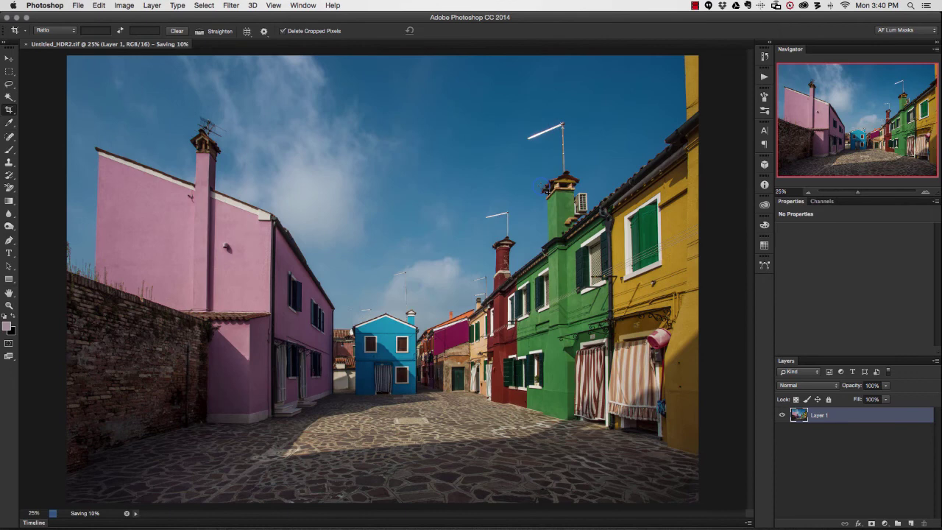